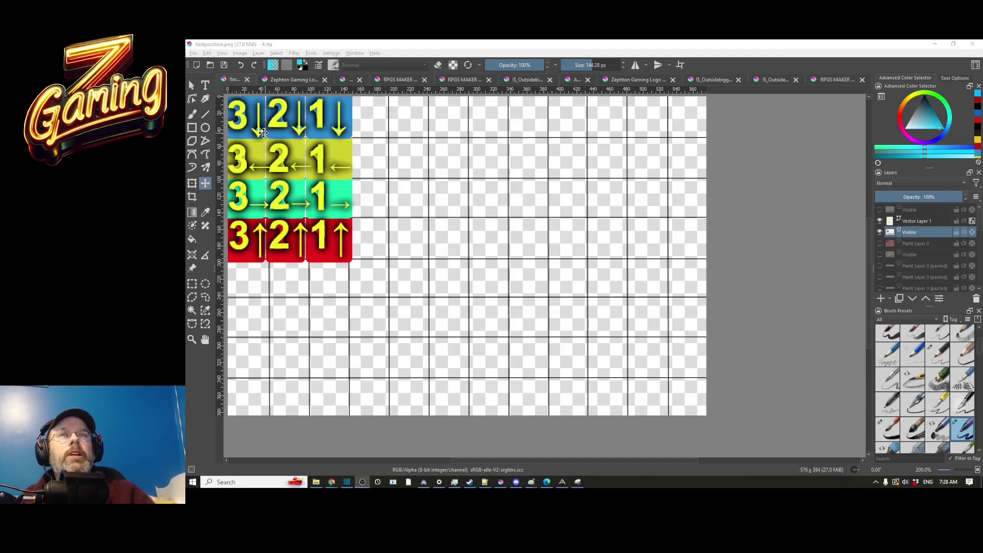
Step: Scroll around, then bring the arrow sprite sheet window into focus
scroll(340, 146, "up", 2, "ctrl")
scroll(340, 146, "down", 2, "ctrl")
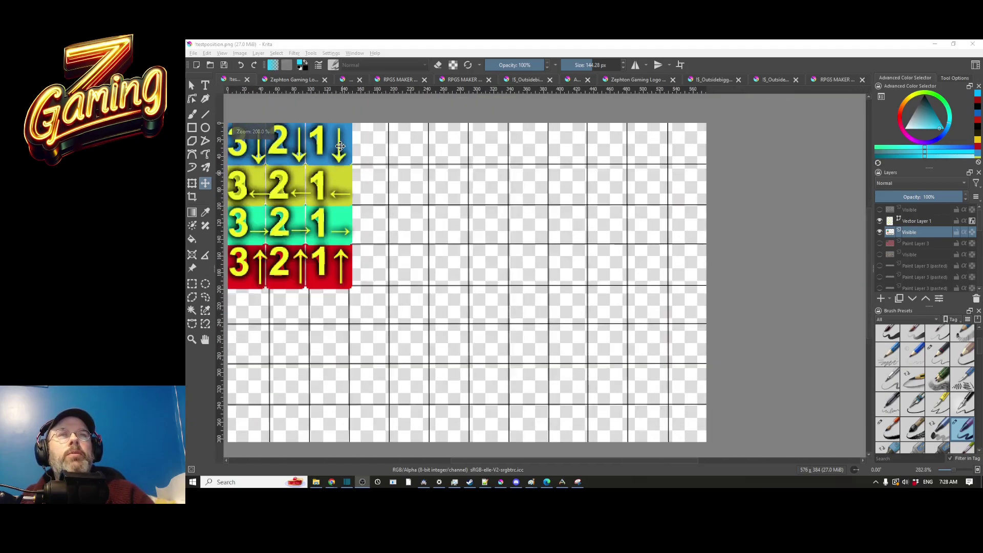
scroll(340, 146, "up", 2, "ctrl")
scroll(340, 147, "up", 2, "ctrl")
scroll(340, 146, "up", 1, "ctrl")
scroll(340, 146, "down", 1, "ctrl")
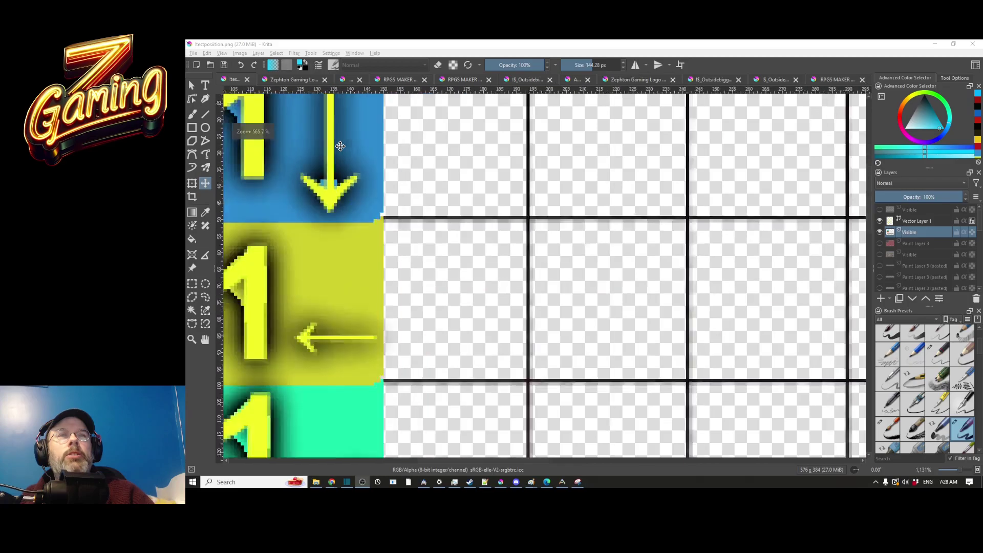
scroll(264, 182, "down", 5, "ctrl")
scroll(265, 183, "up", 4, "ctrl")
scroll(264, 183, "down", 6, "ctrl")
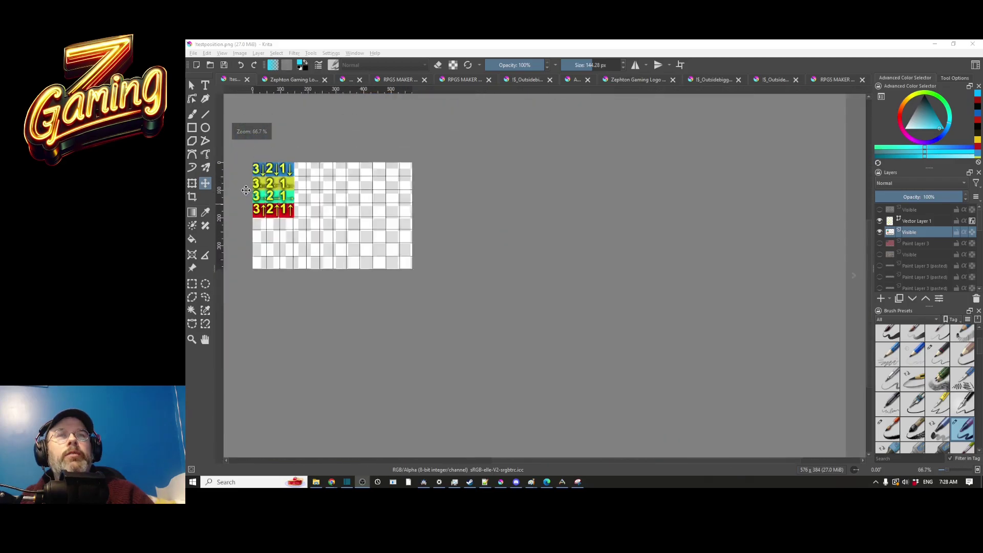
scroll(265, 182, "down", 1, "ctrl")
scroll(240, 178, "up", 2, "ctrl")
scroll(241, 178, "up", 3, "ctrl")
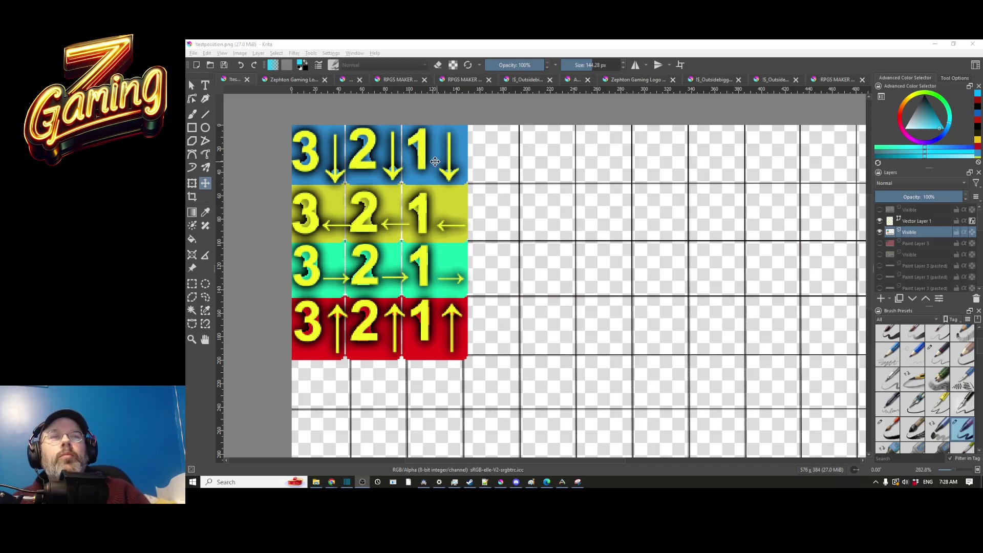
scroll(435, 162, "down", 4)
scroll(440, 159, "up", 2)
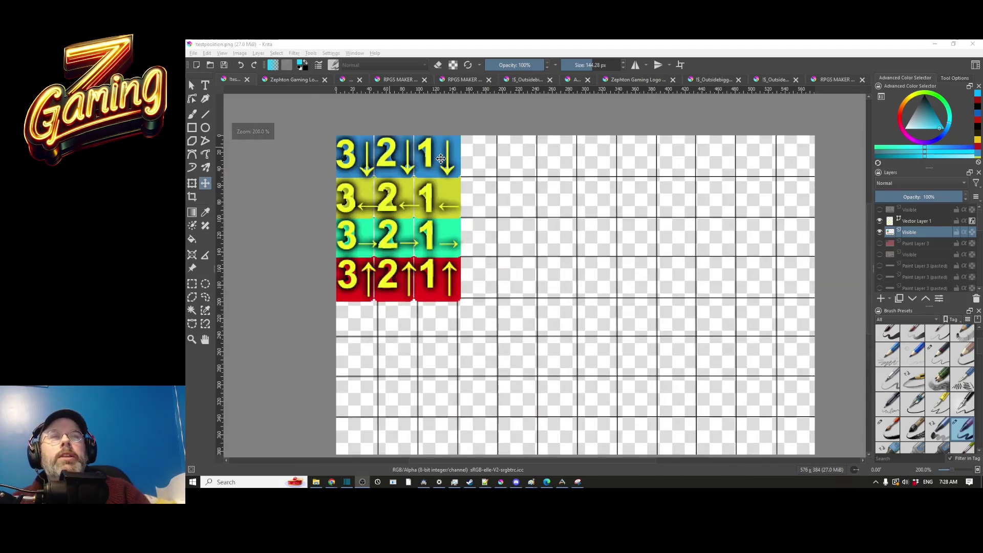
scroll(441, 159, "up", 2)
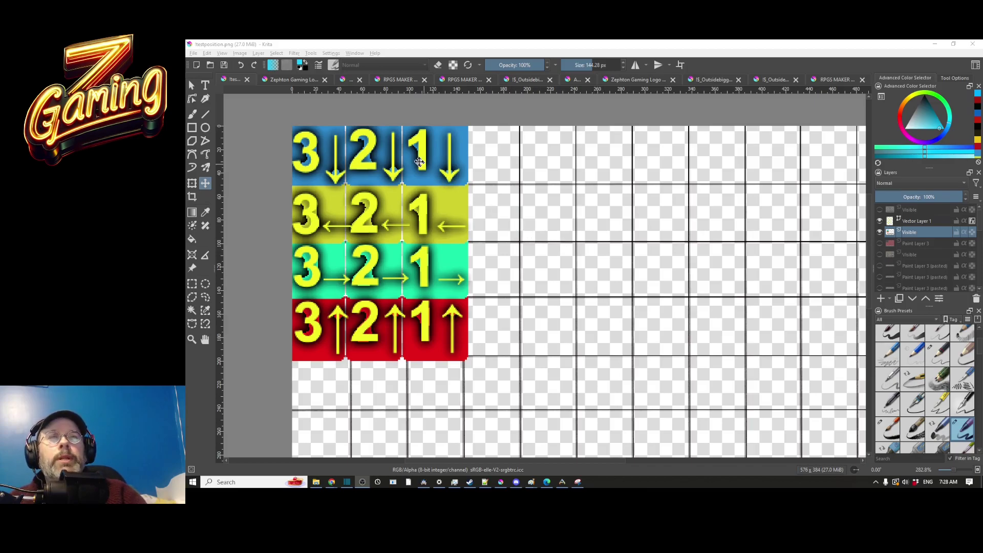
left_click(415, 158)
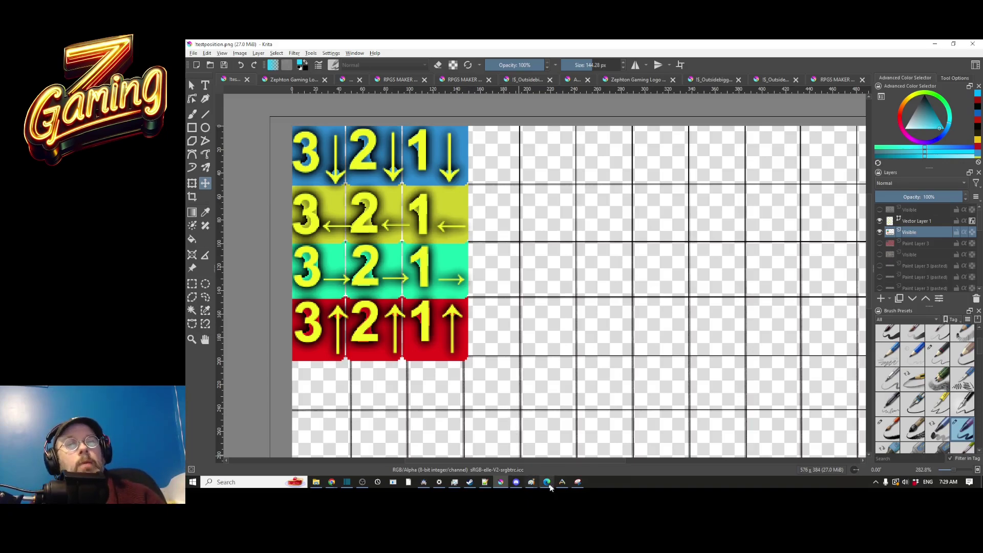
Step: Hide the server console window and switch to the RPG Maker MZ project
left_click(562, 483)
left_click(562, 482)
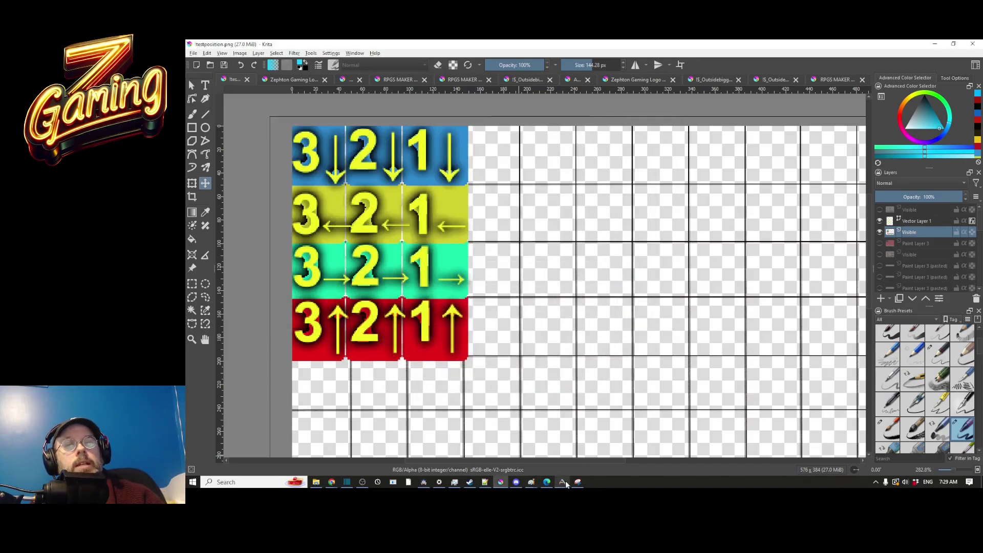
left_click(429, 482)
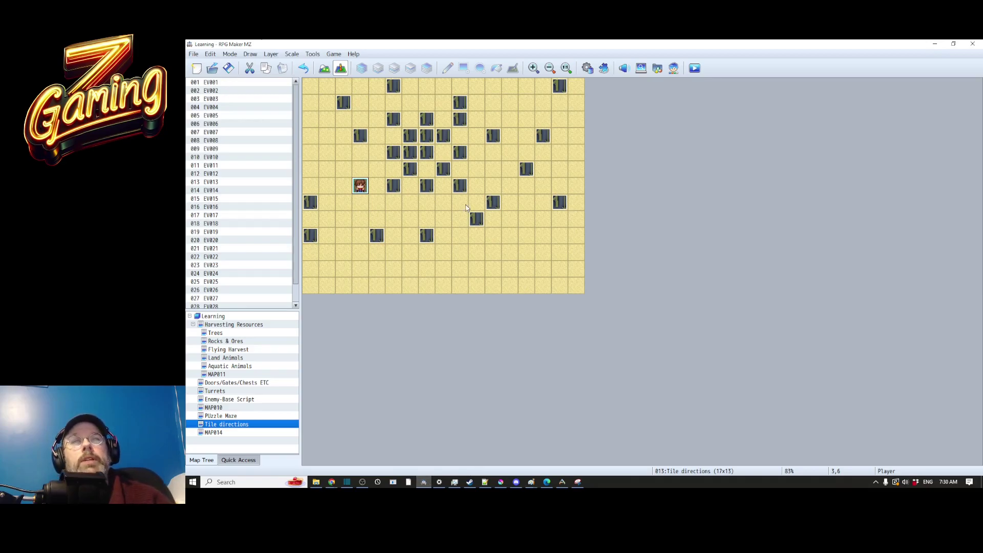
Step: Inspect EV010's arrow sprite and movement route, cancel both dialogs unchanged, then select EV021
double_click(393, 152)
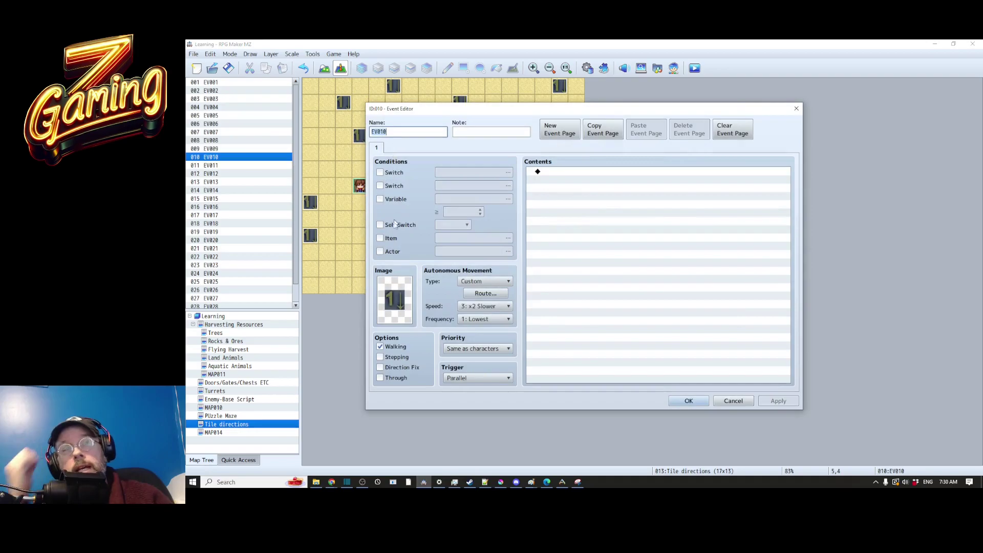
left_click(395, 307)
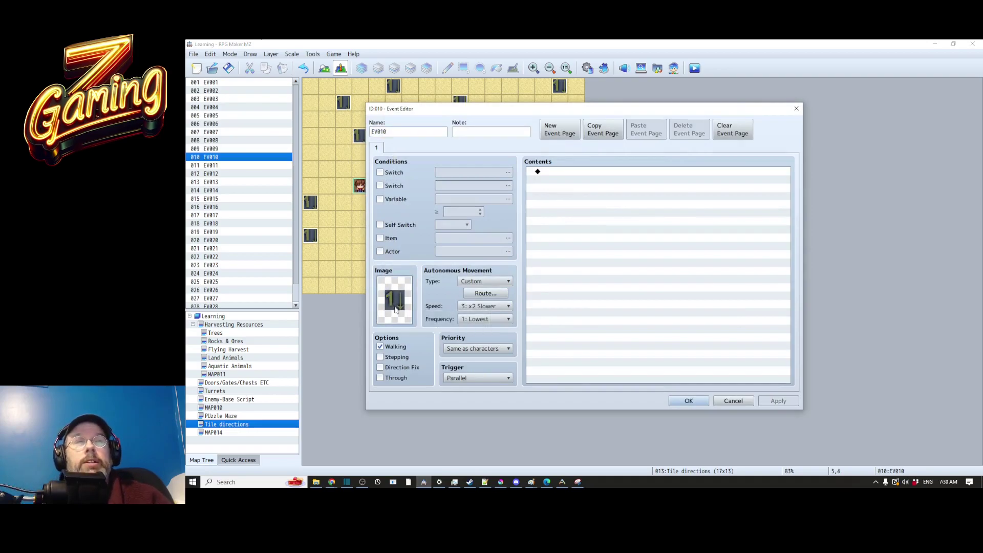
left_click(470, 292)
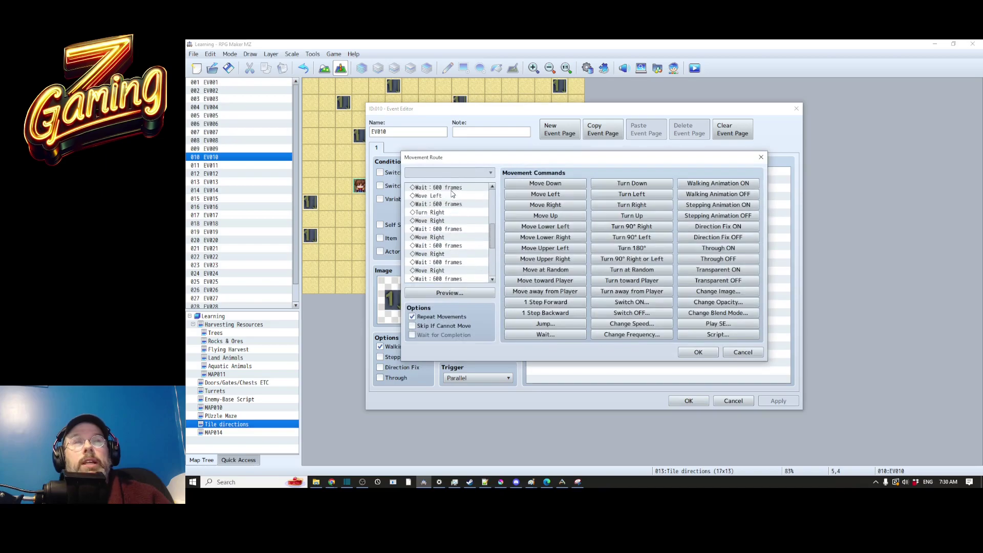
scroll(453, 205, "up", 5)
scroll(452, 205, "up", 5)
scroll(455, 259, "down", 5)
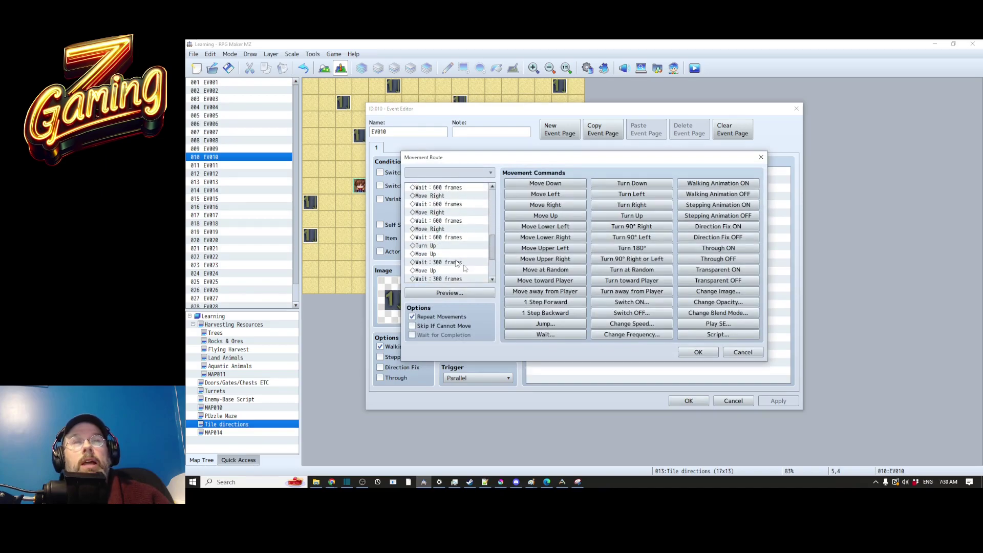
left_click(742, 352)
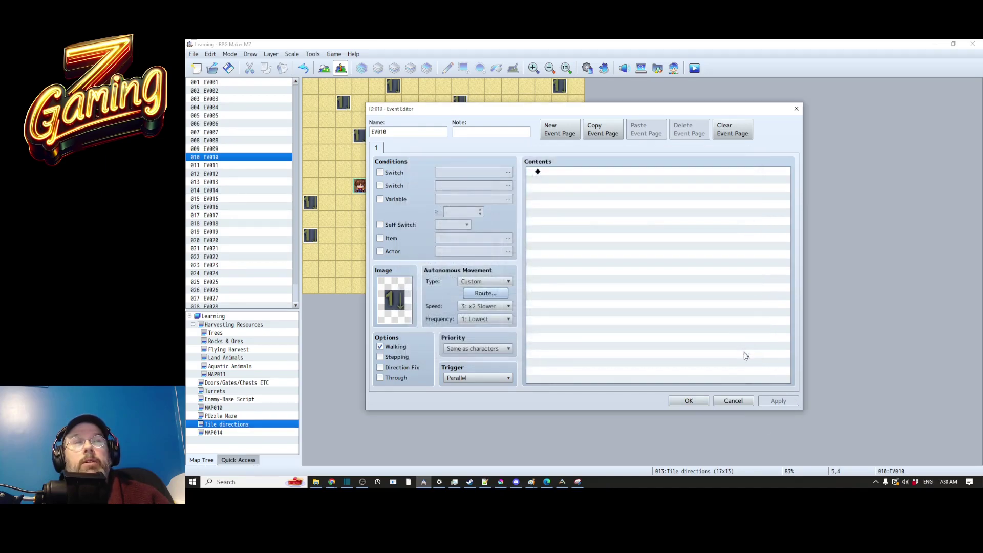
left_click(733, 401)
left_click(423, 142)
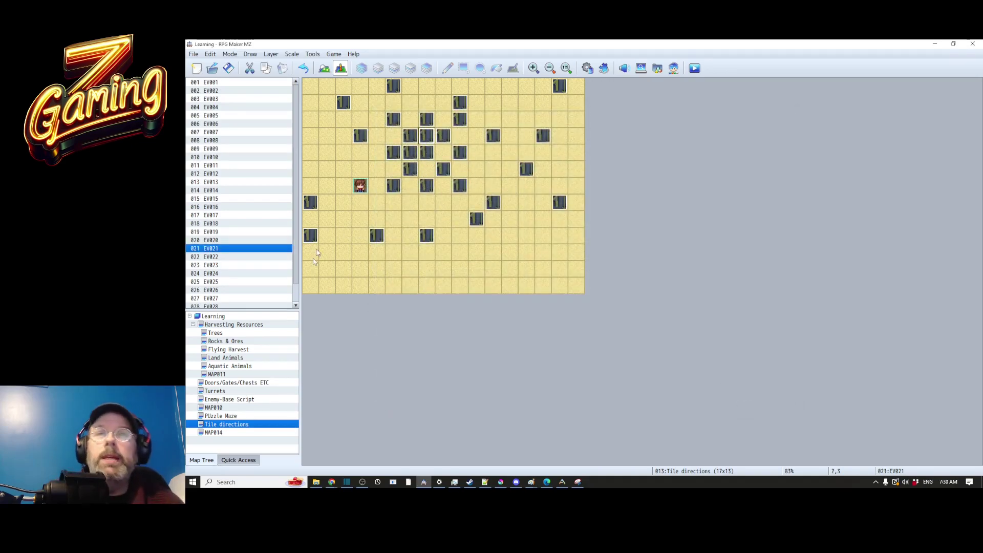
Step: Open island map MAP014 and bring up test event EV011's movement route
left_click(228, 433)
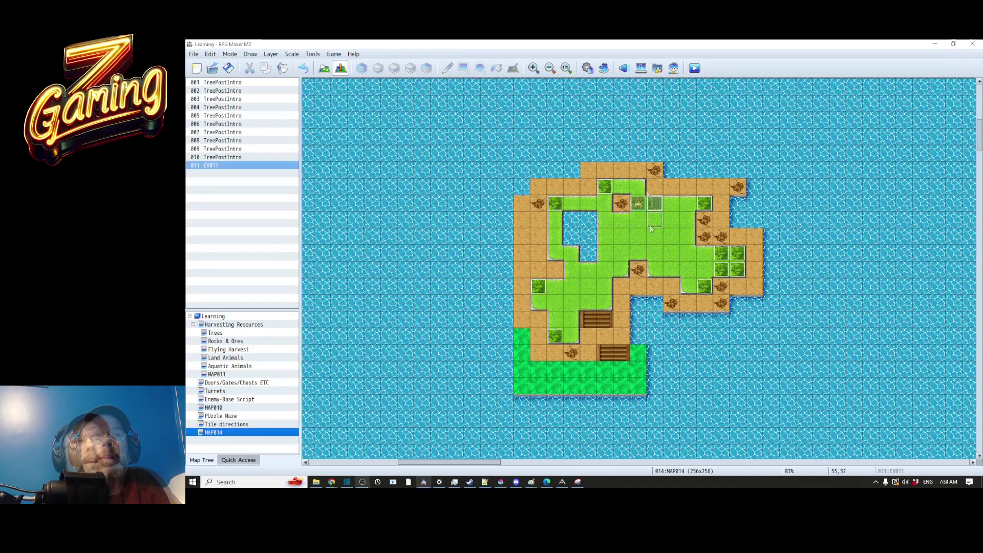
double_click(655, 204)
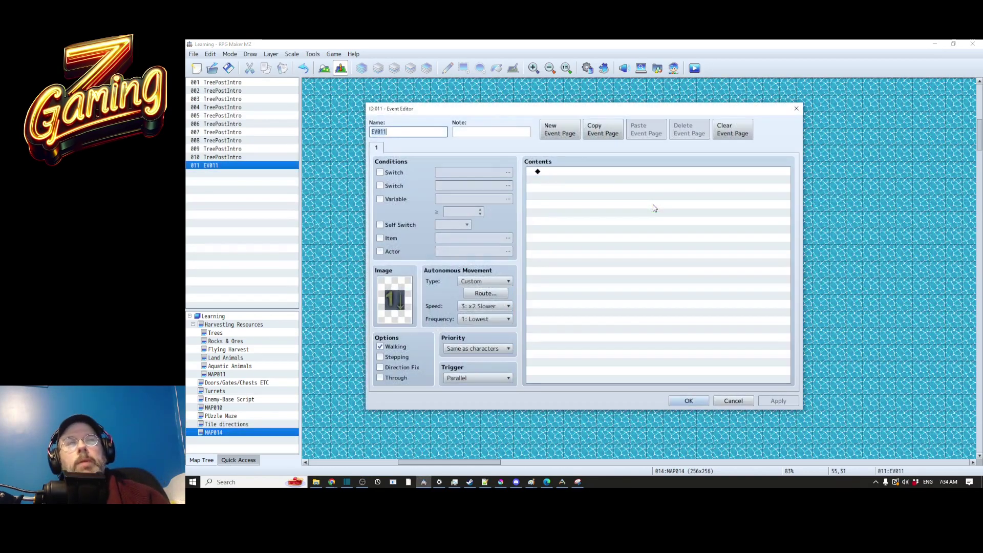
left_click(485, 293)
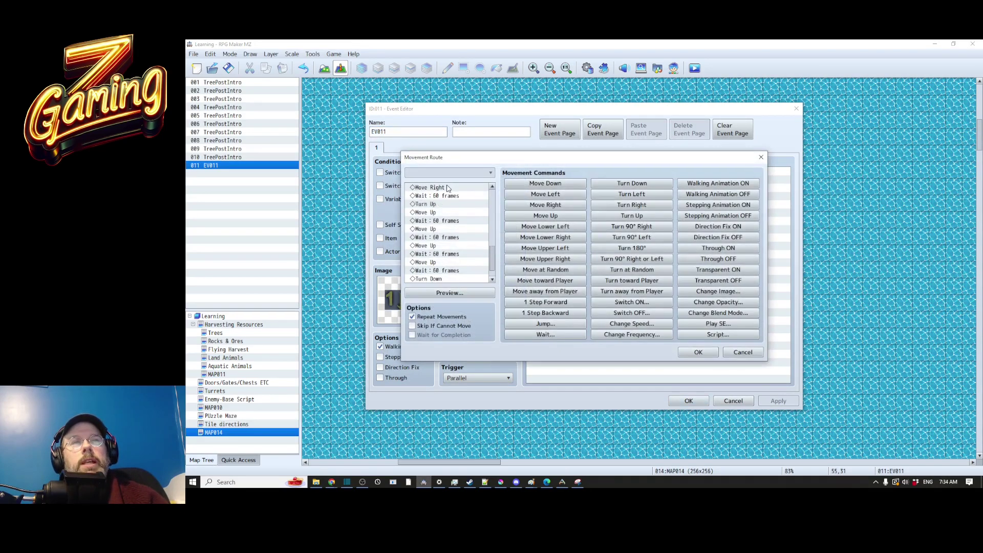
scroll(451, 205, "down", 3)
left_click_drag(493, 244, 494, 179)
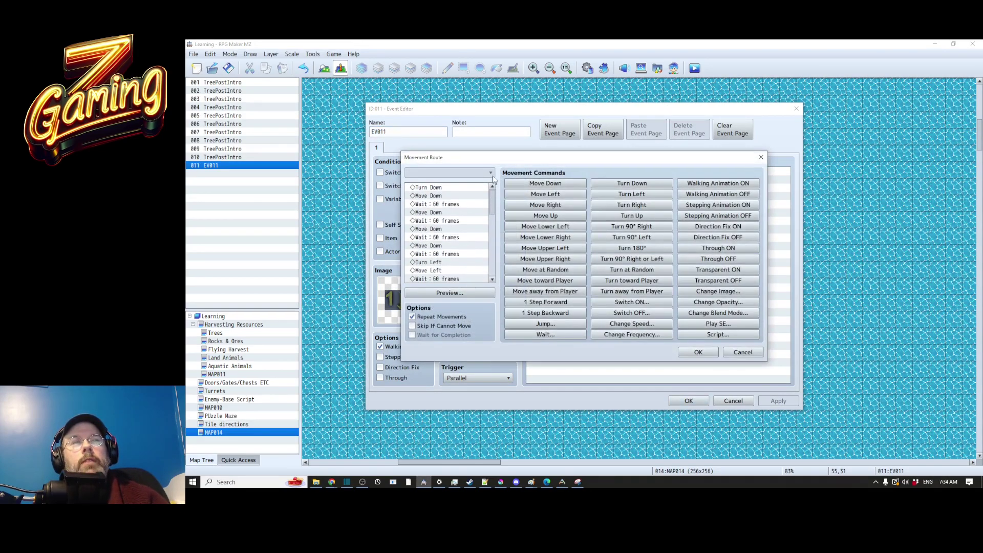
Step: Review EV011's Move Down and Wait 60 frames steps, then cancel both dialogs unchanged
left_click(437, 189)
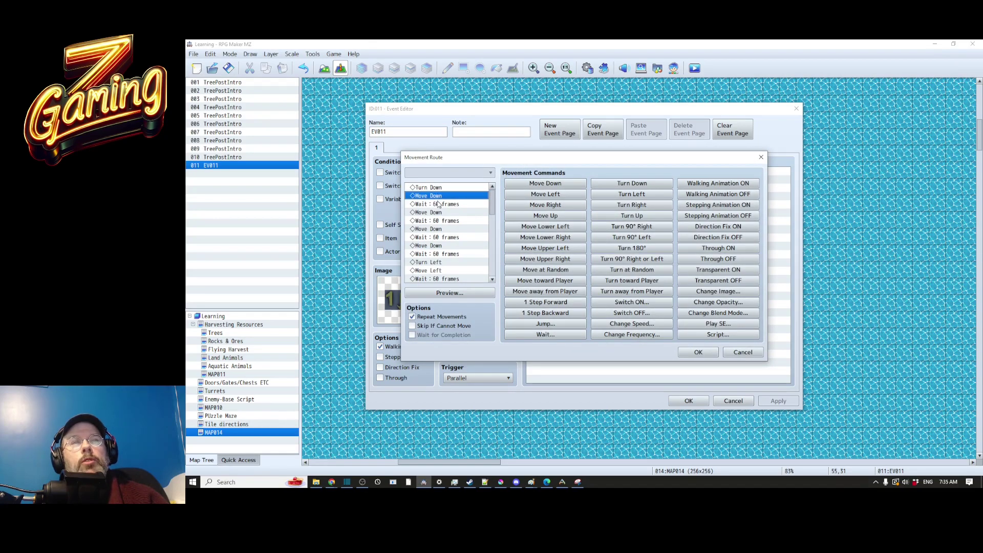
scroll(443, 233, "down", 1)
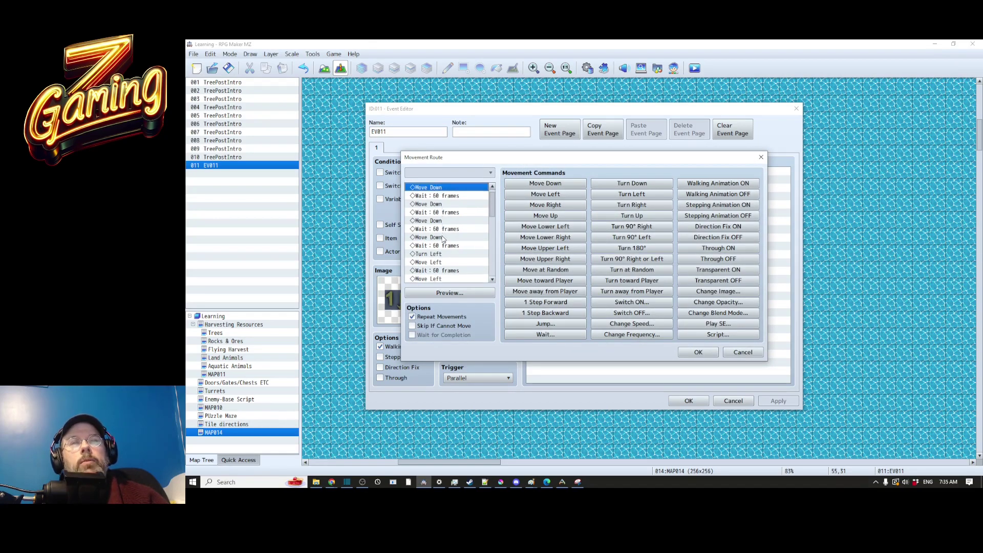
left_click(447, 229)
left_click(443, 245)
scroll(443, 248, "down", 1)
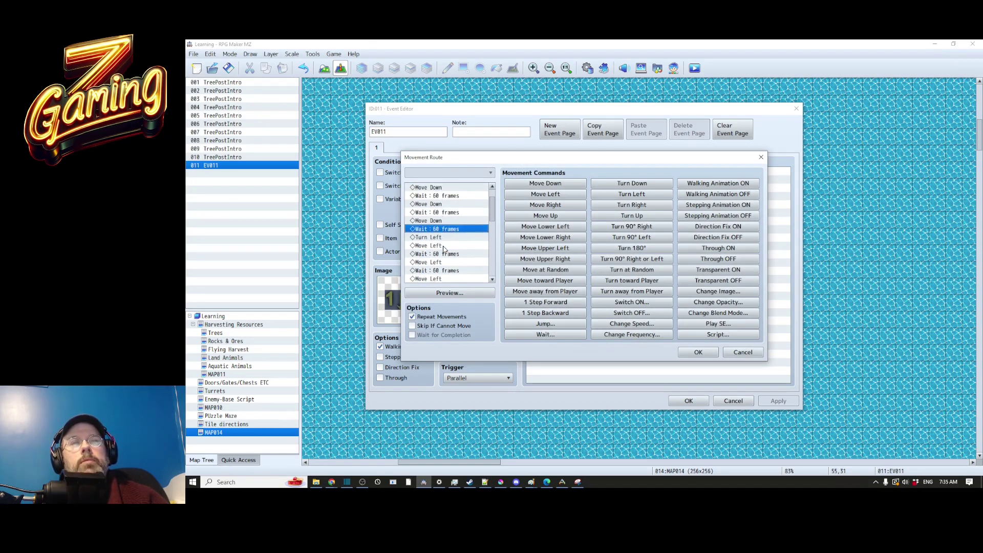
scroll(442, 248, "down", 2)
scroll(445, 240, "down", 2)
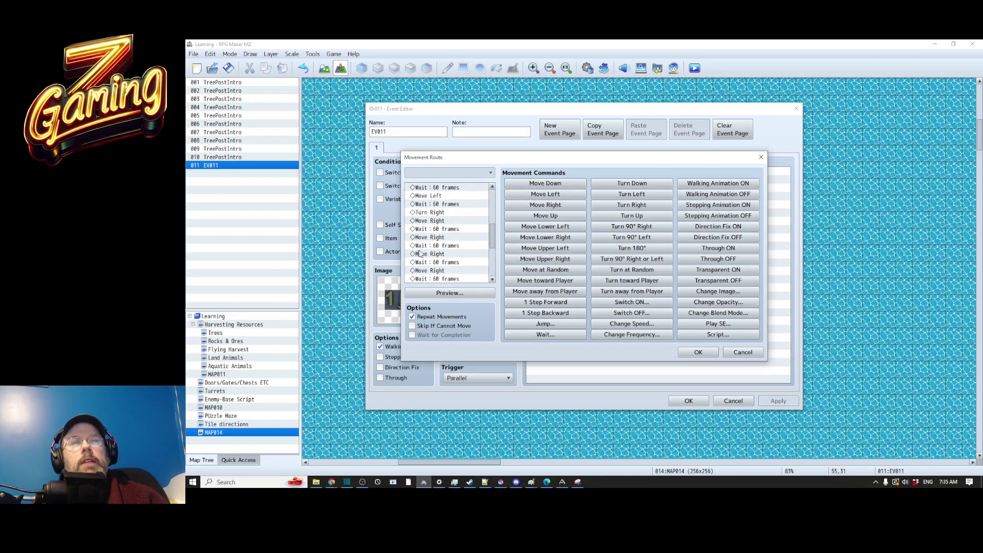
scroll(420, 253, "down", 4)
left_click(741, 353)
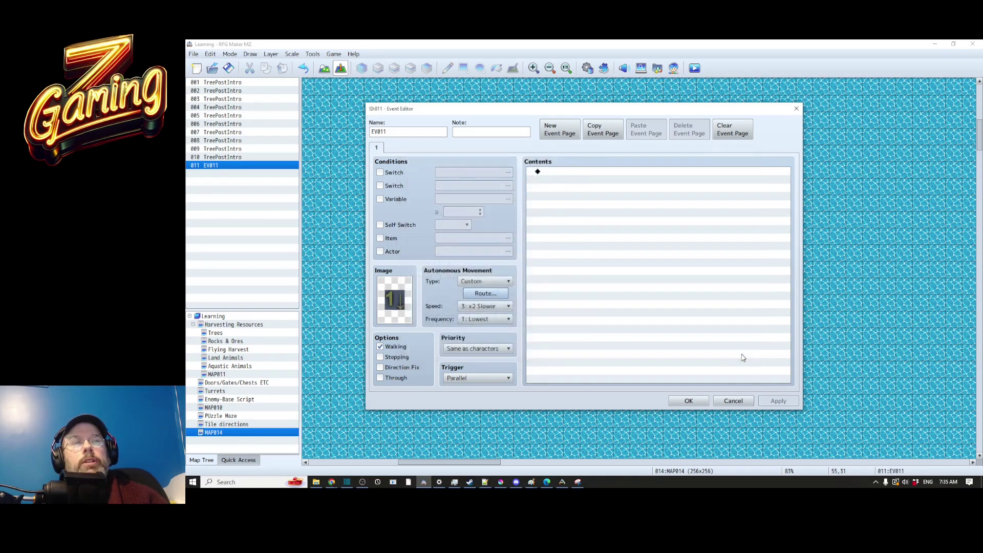
left_click(732, 401)
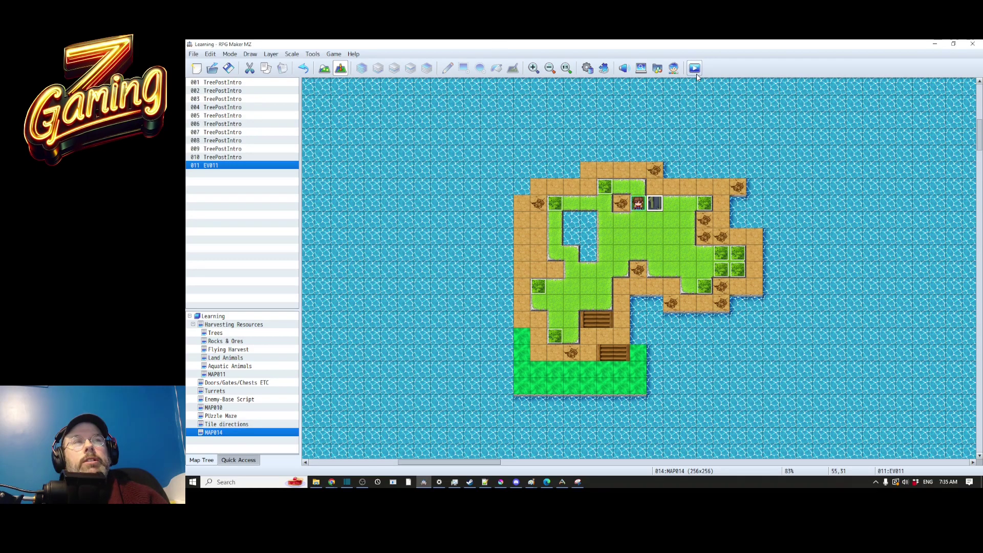
Step: Launch a playtest of the game, saving the project when prompted
left_click(695, 73)
left_click(581, 280)
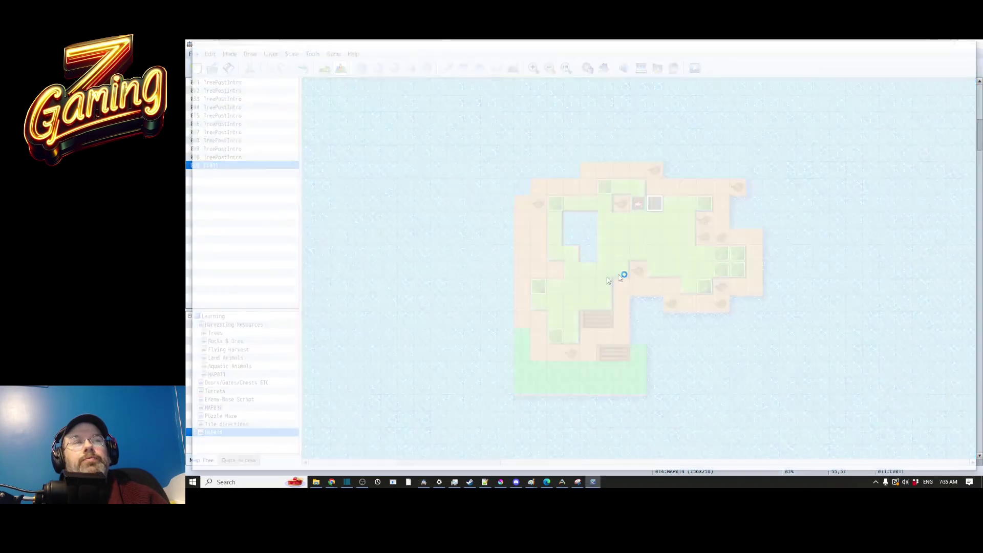